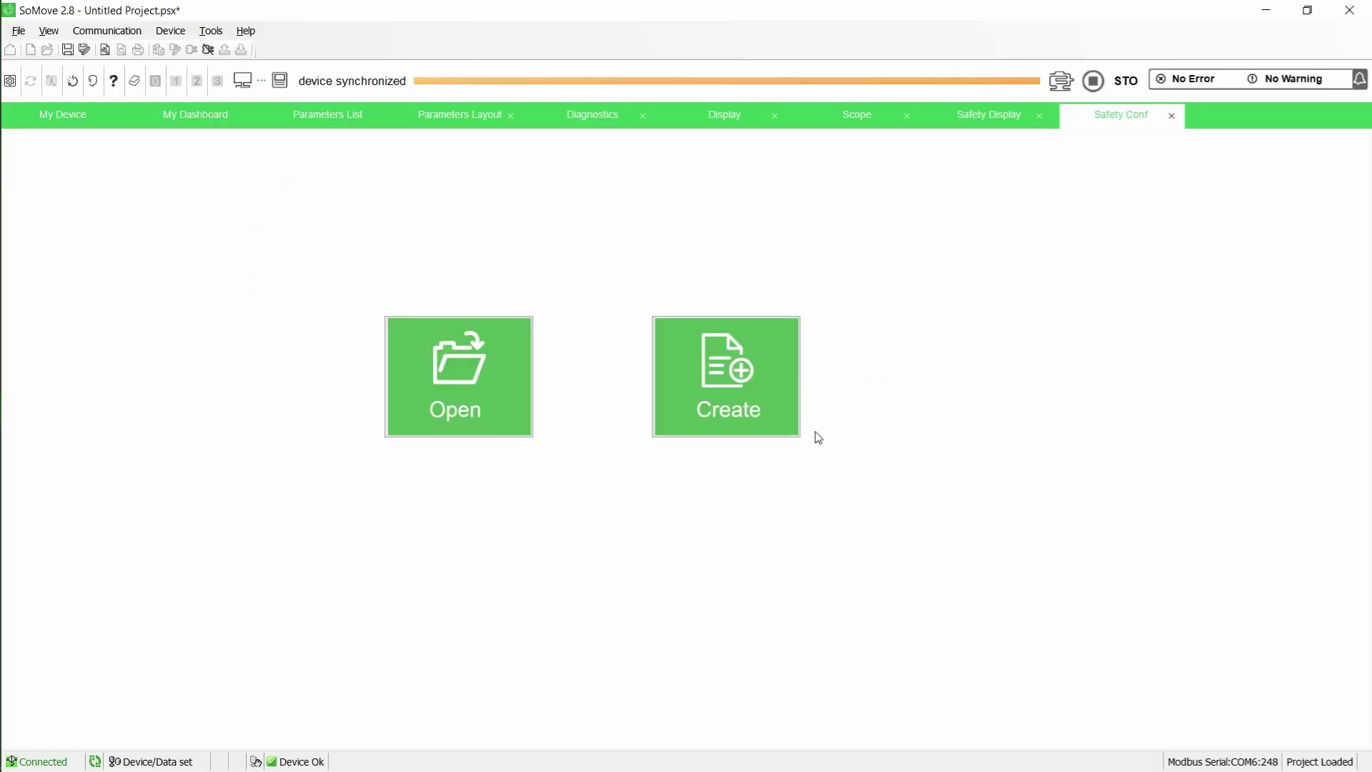
Step: Create a new safety configuration protected by an entered and confirmed password
click(749, 385)
text(******)
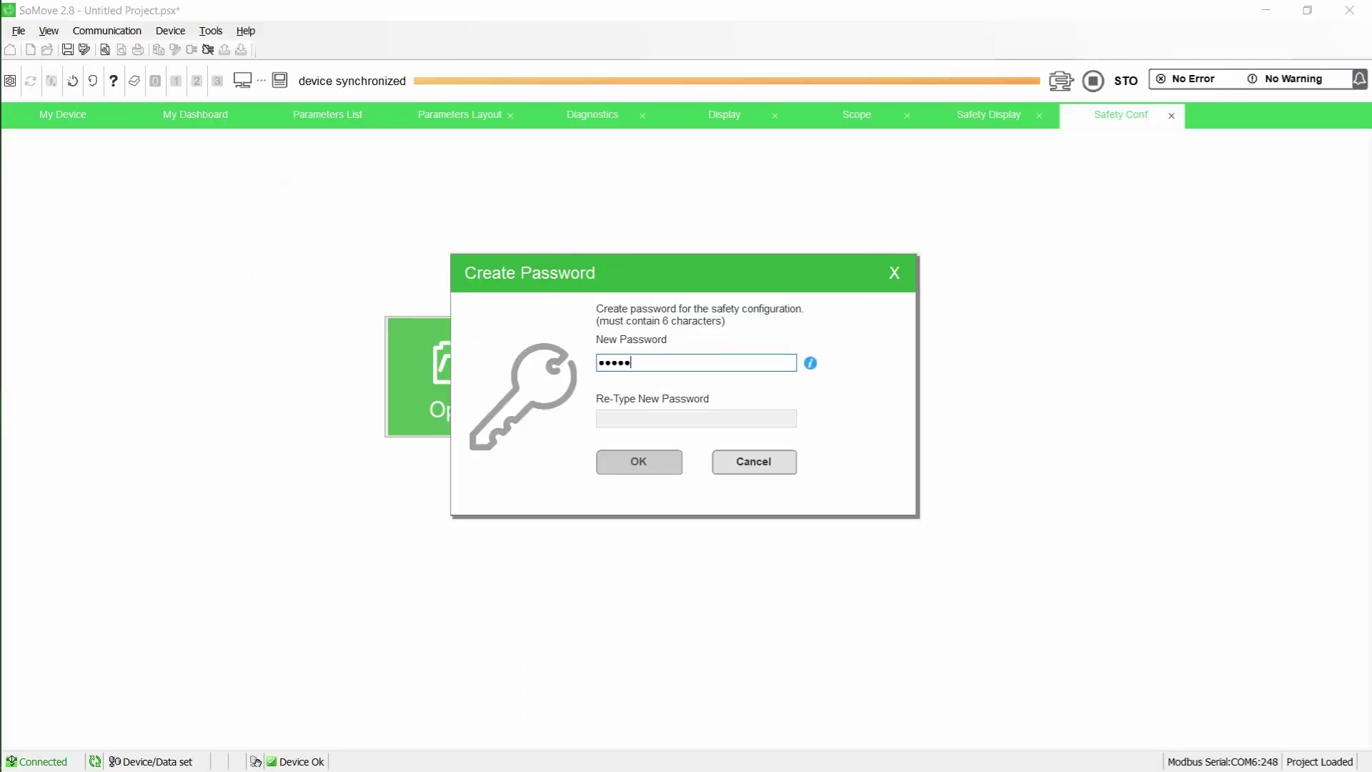
key(Tab)
text(******)
click(650, 462)
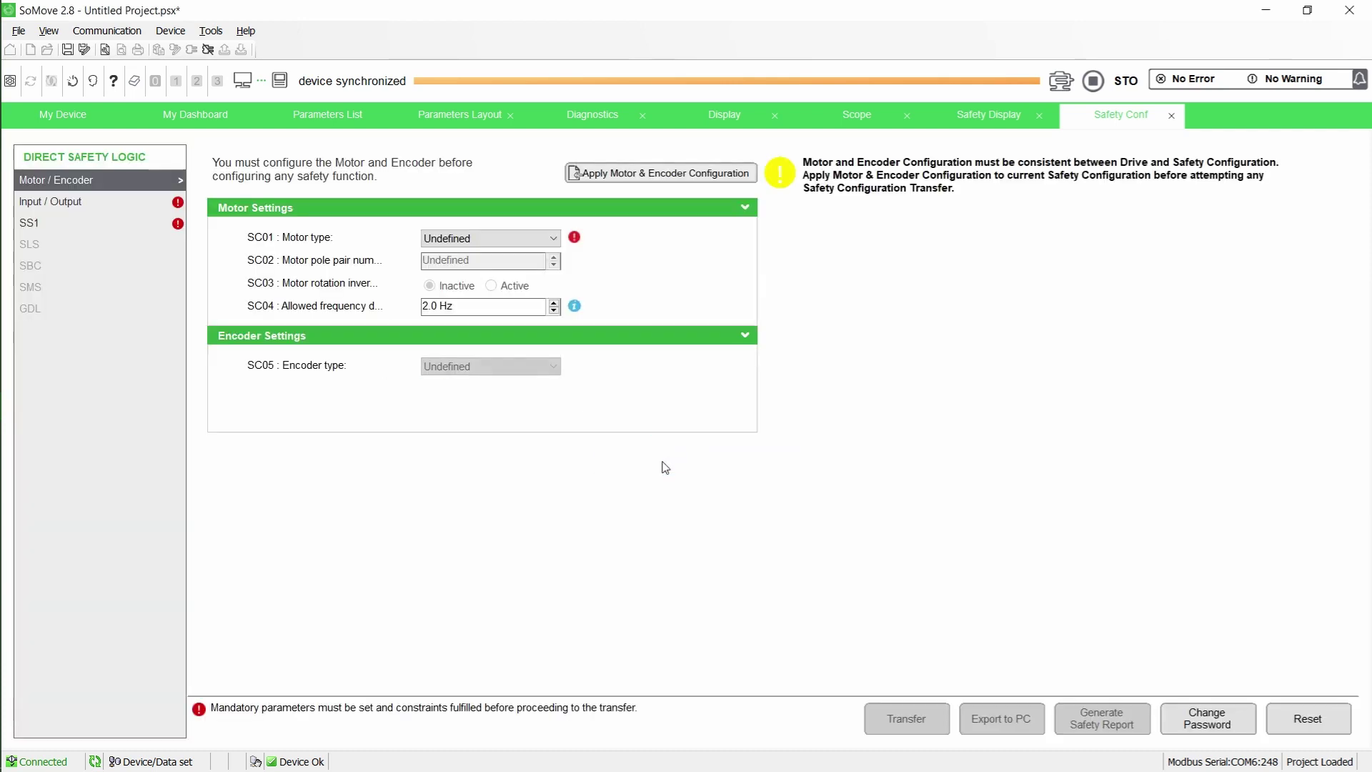
Step: Import the drive's motor and encoder configuration into the safety setup
click(659, 176)
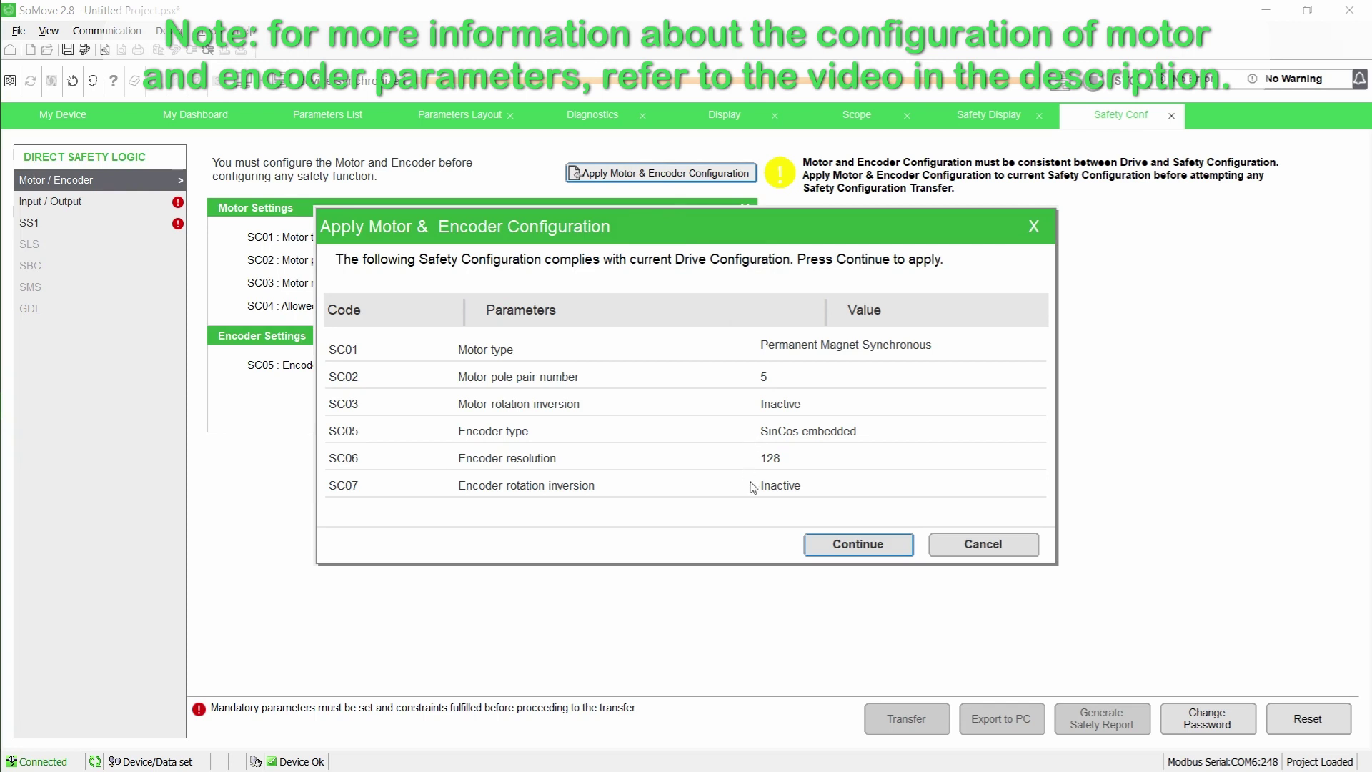
click(817, 542)
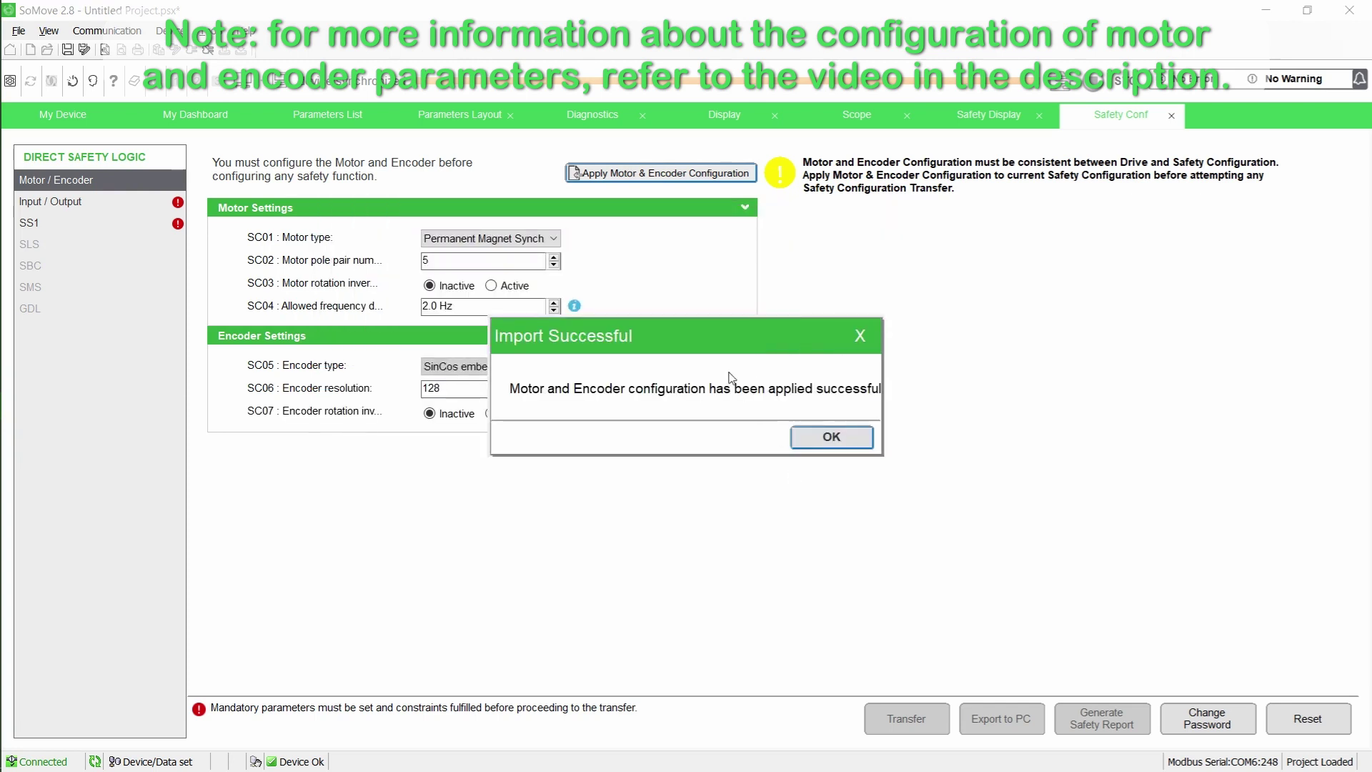
click(829, 437)
click(457, 306)
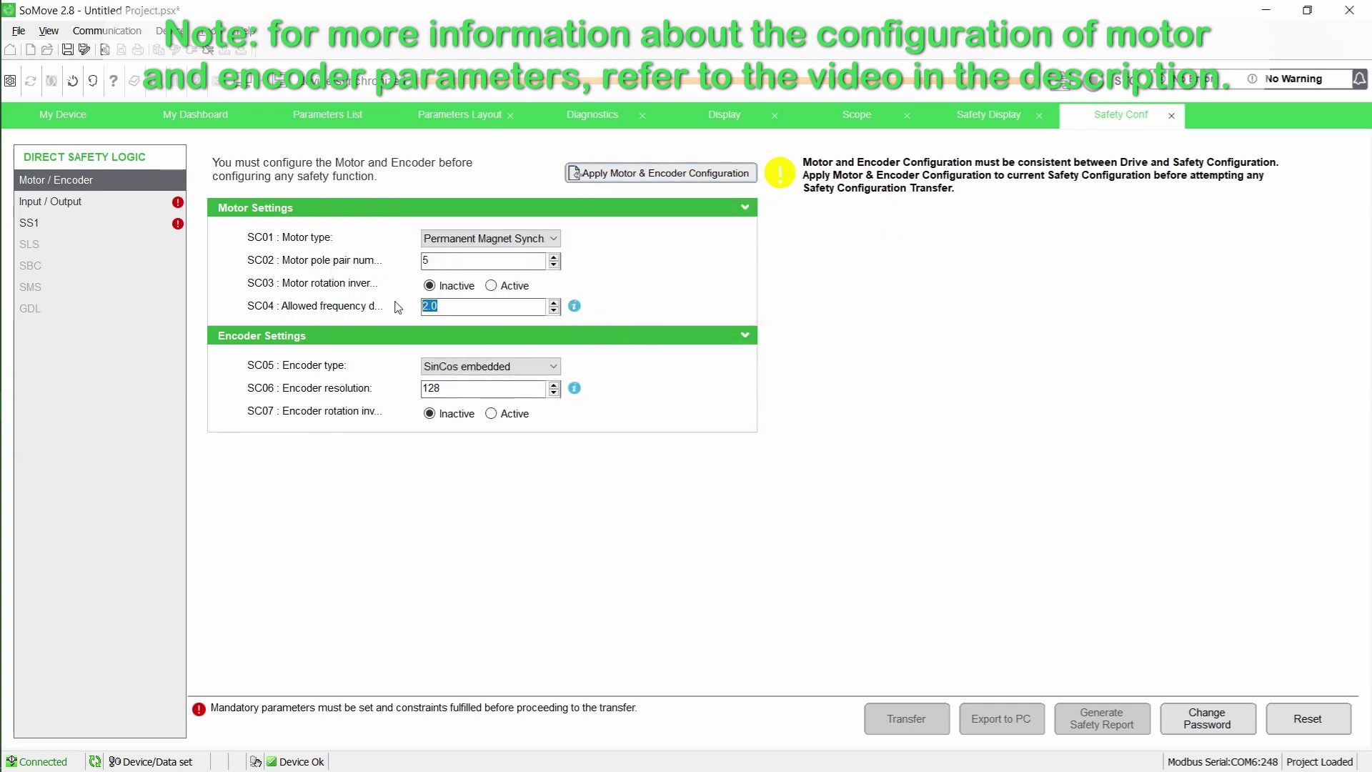
text(25)
Step: Set SS1 drive control to Automatic, decelerations 25 Hz/s, and offset 5 Hz
click(118, 220)
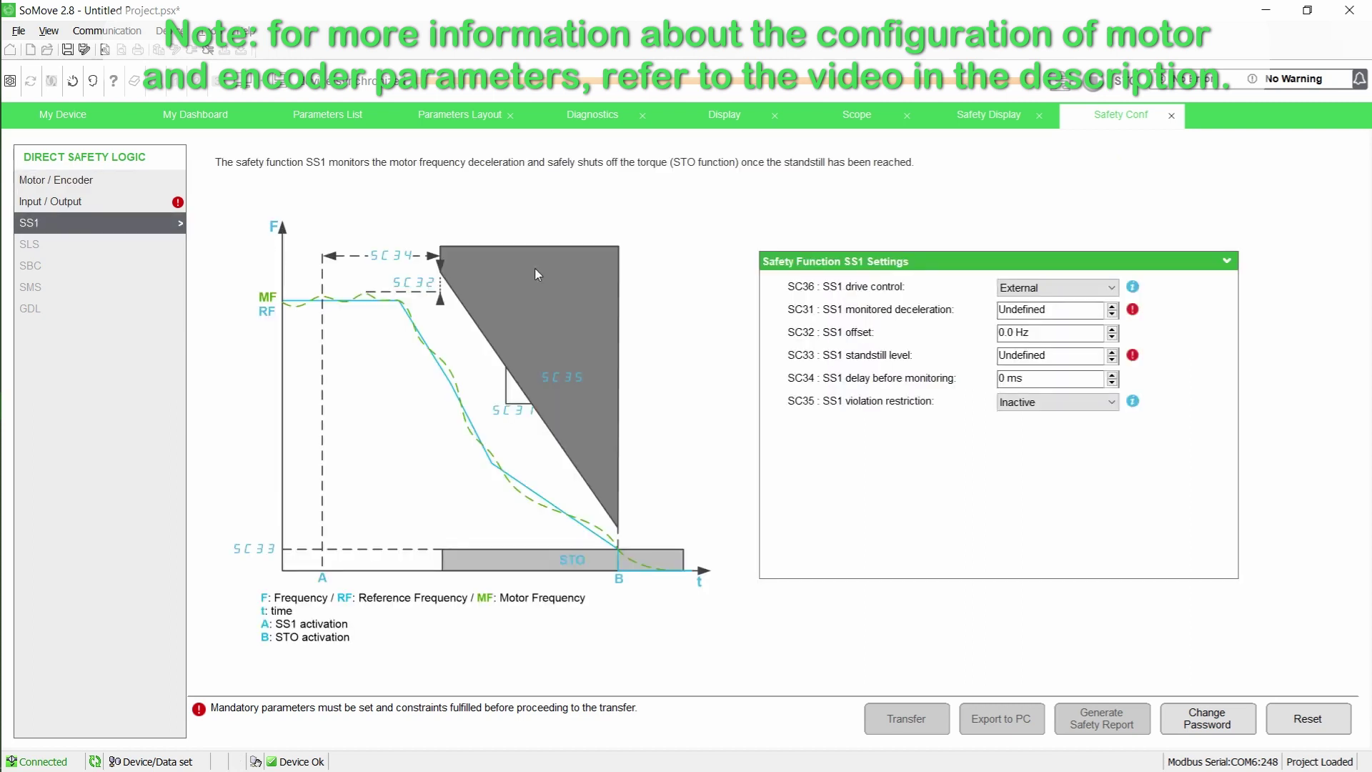
click(1063, 288)
click(1043, 315)
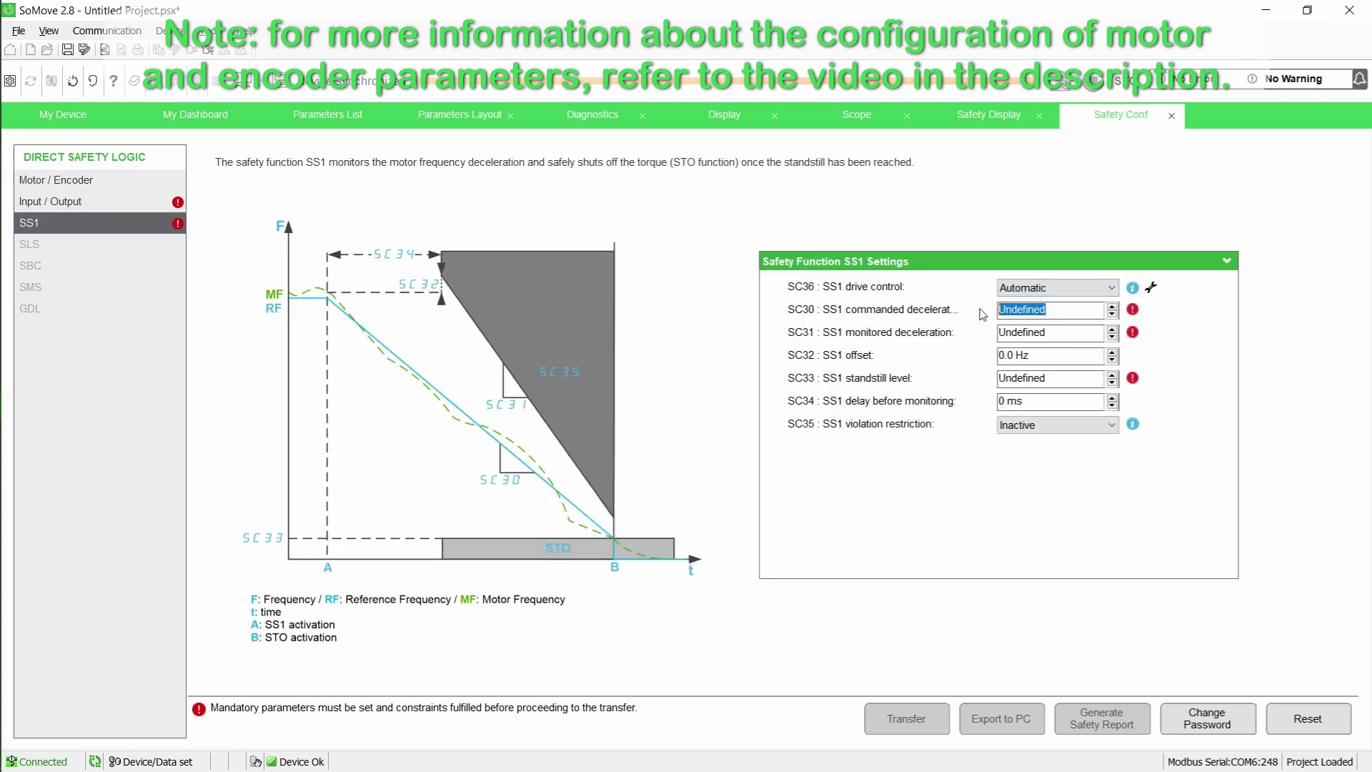
text(25)
key(Tab)
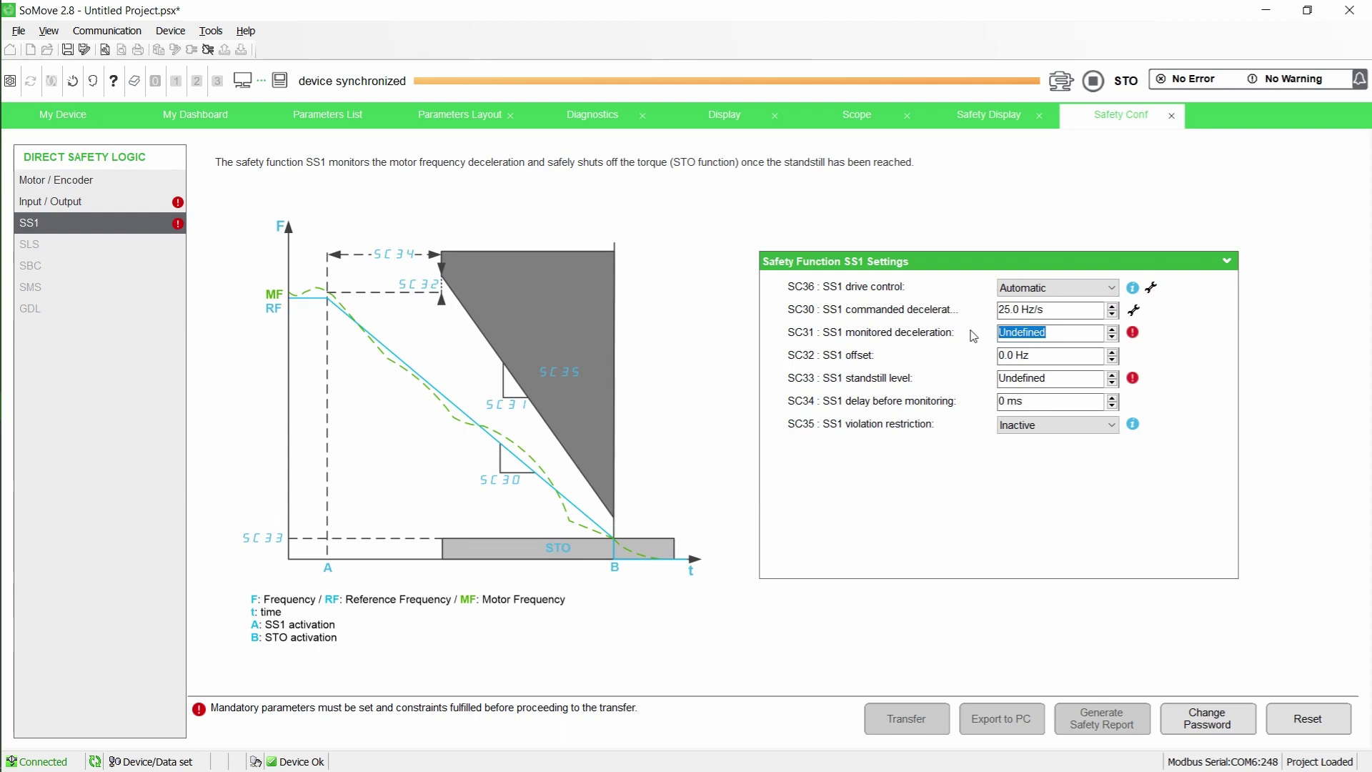
text(25)
key(Tab)
text(5)
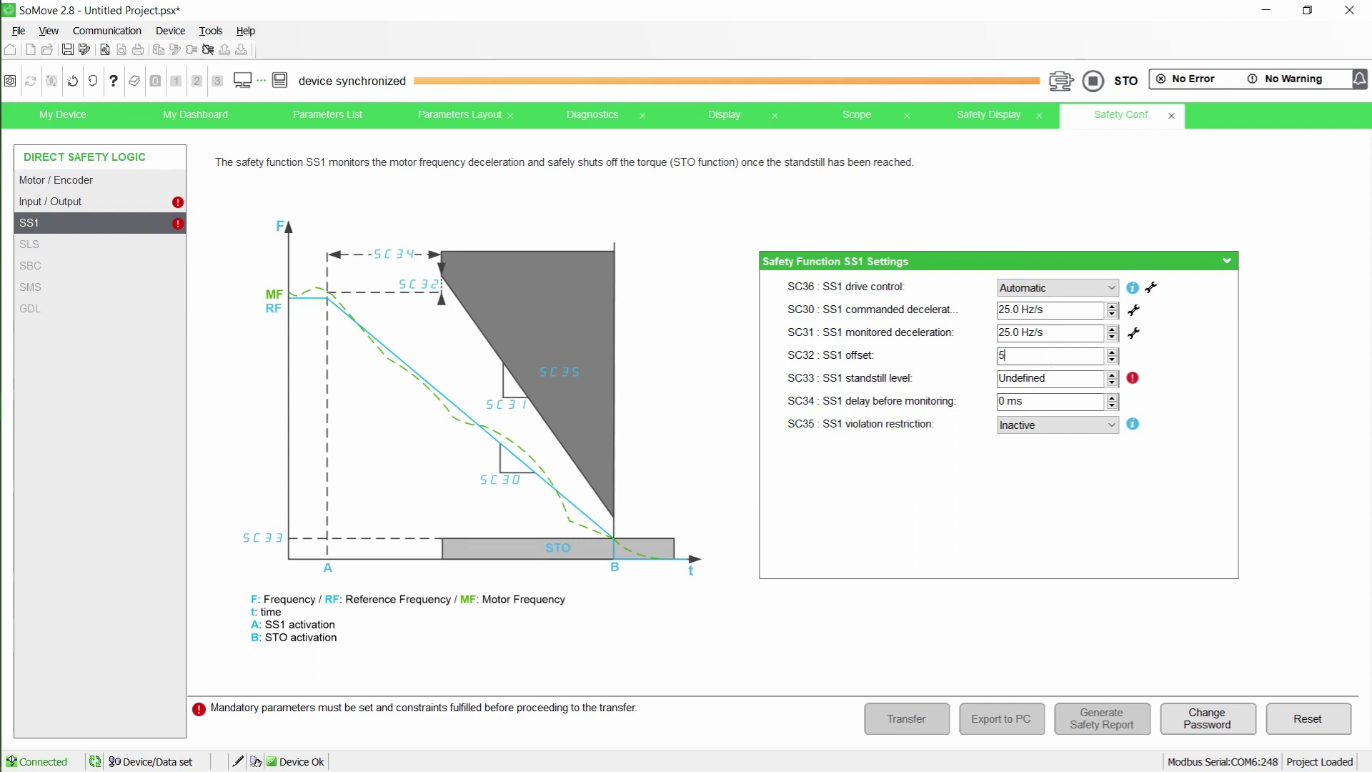
key(Tab)
Step: Finish the SC33 deceleration at 25 Hz/s and assign the start input to SI5
text(25)
click(117, 207)
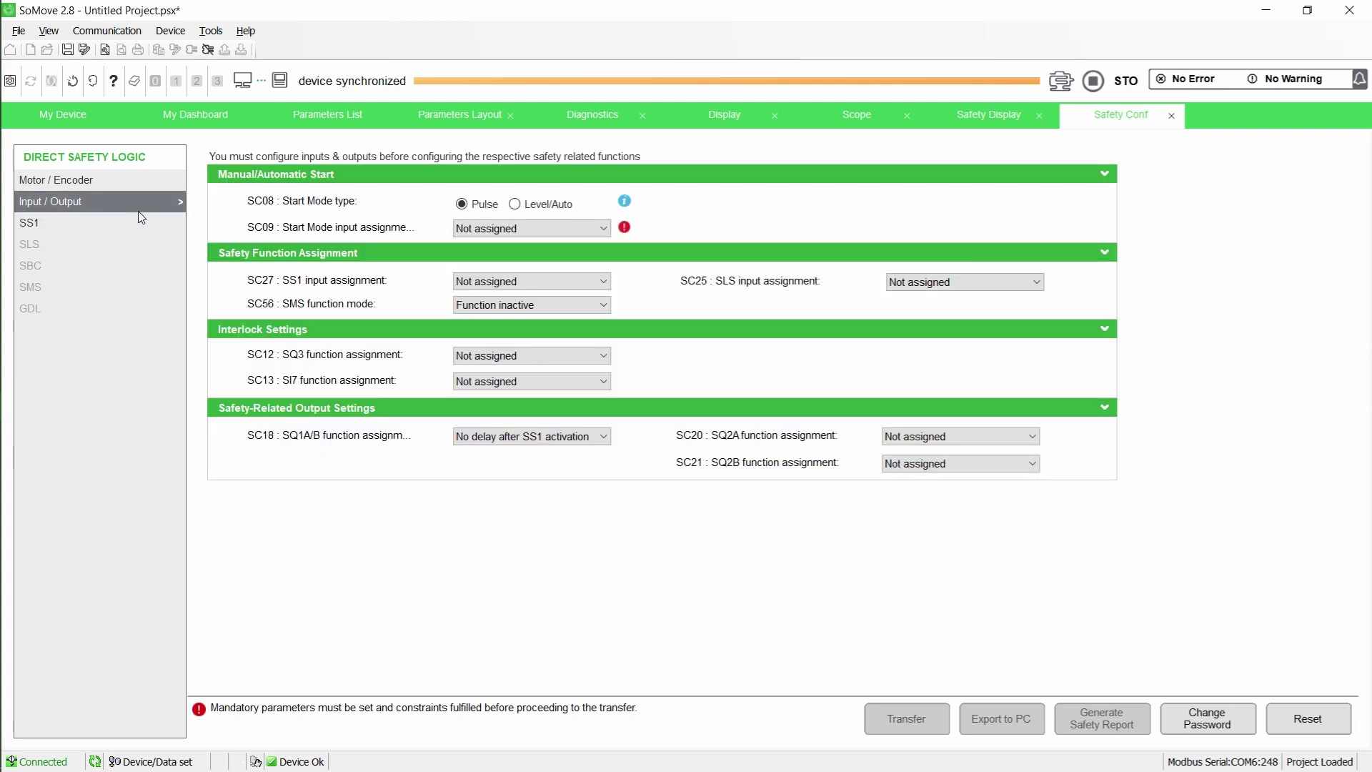
click(558, 228)
click(493, 258)
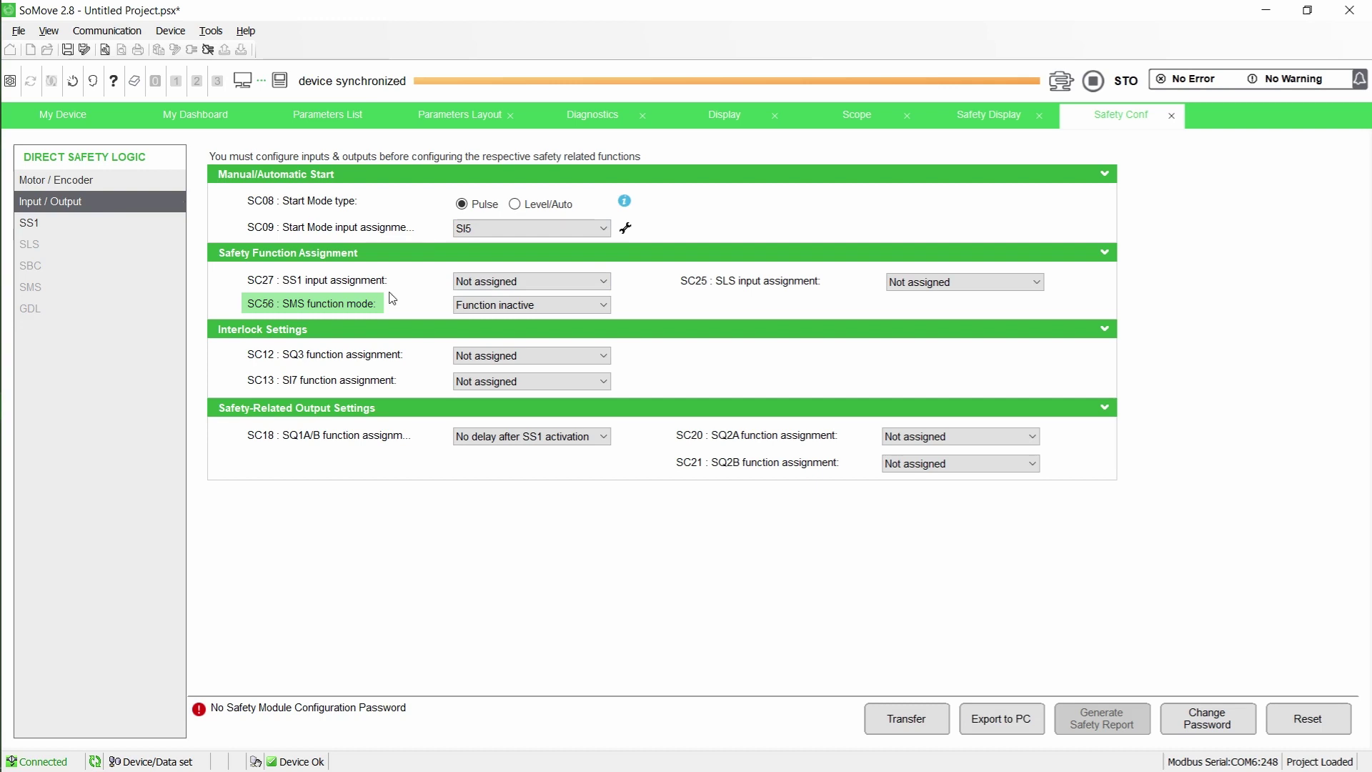
Step: Set the SMS function to 2 thresholds with SI3 as its switching input
click(601, 306)
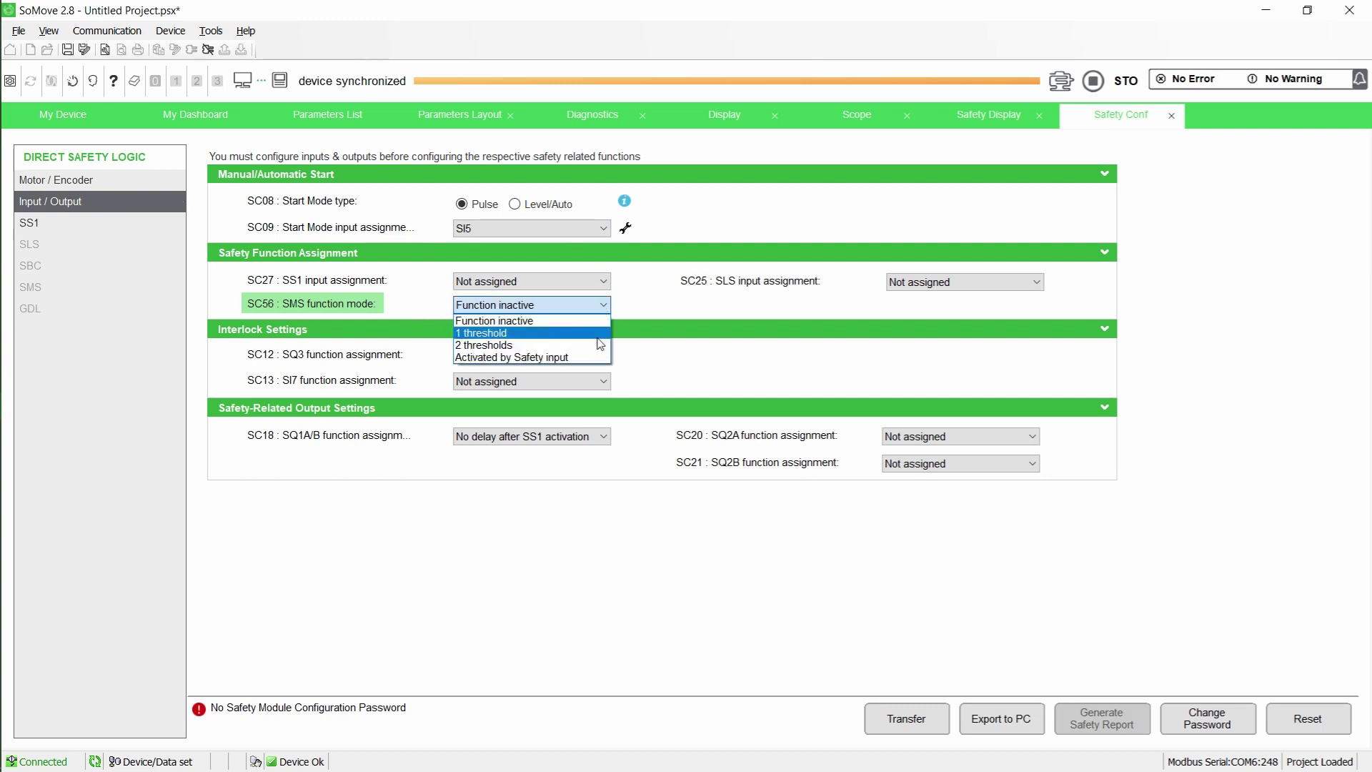
click(601, 346)
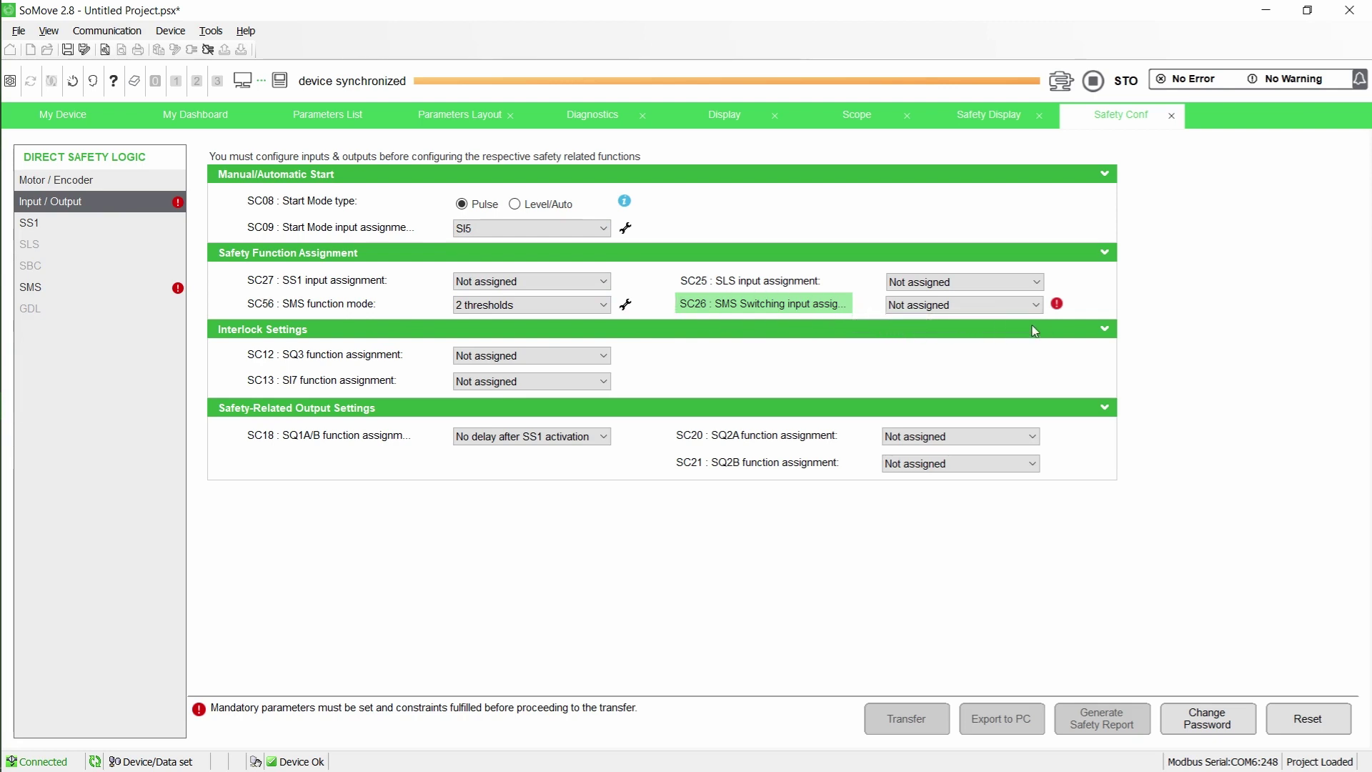
click(1034, 305)
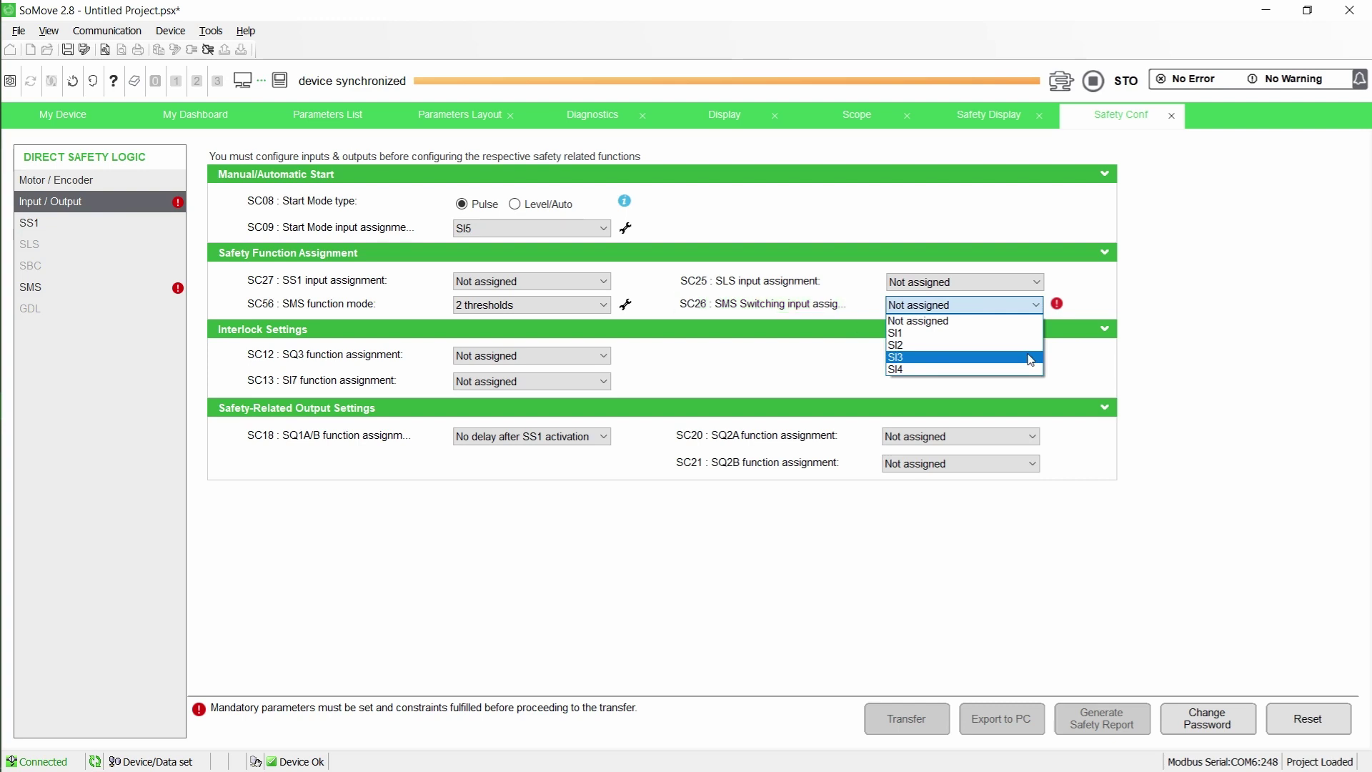
click(1030, 358)
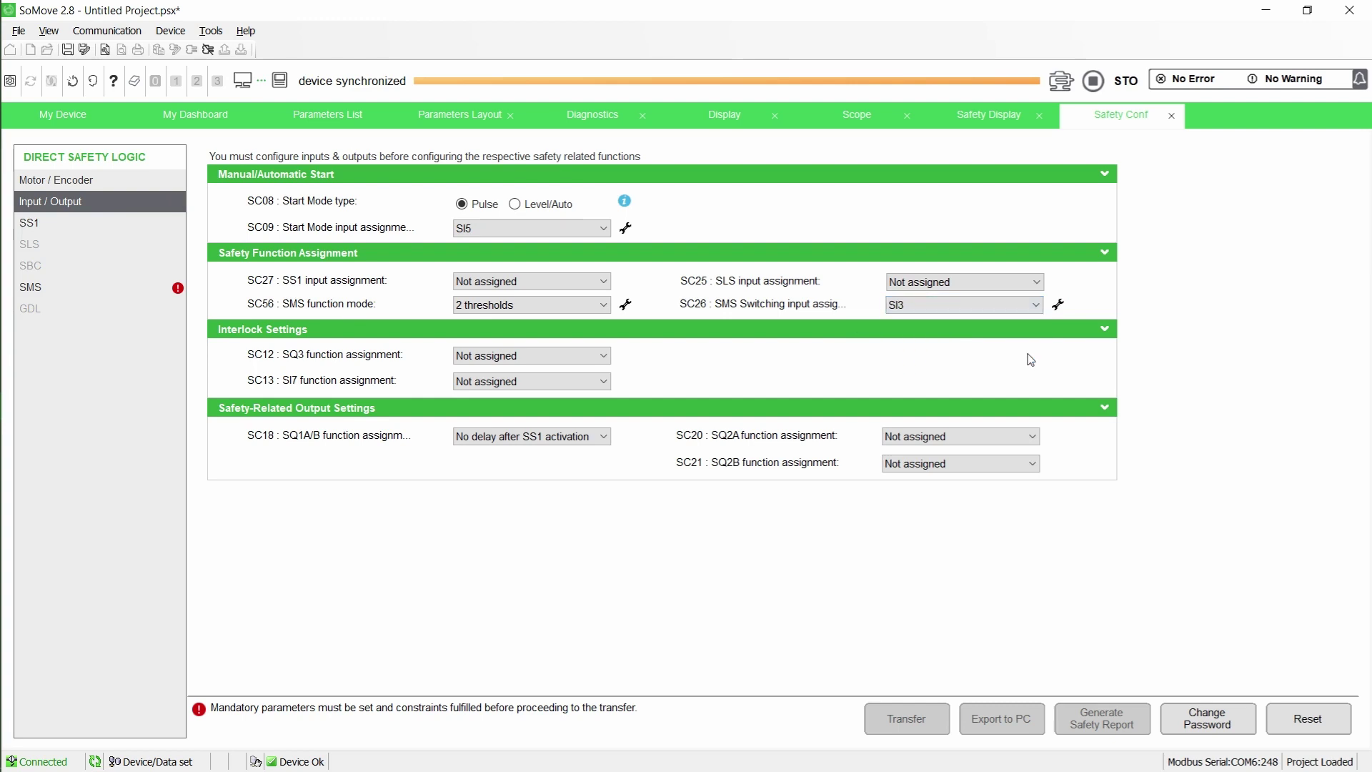
Step: Show the SMS maximum-speed settings from the Direct Safety Logic list
click(117, 293)
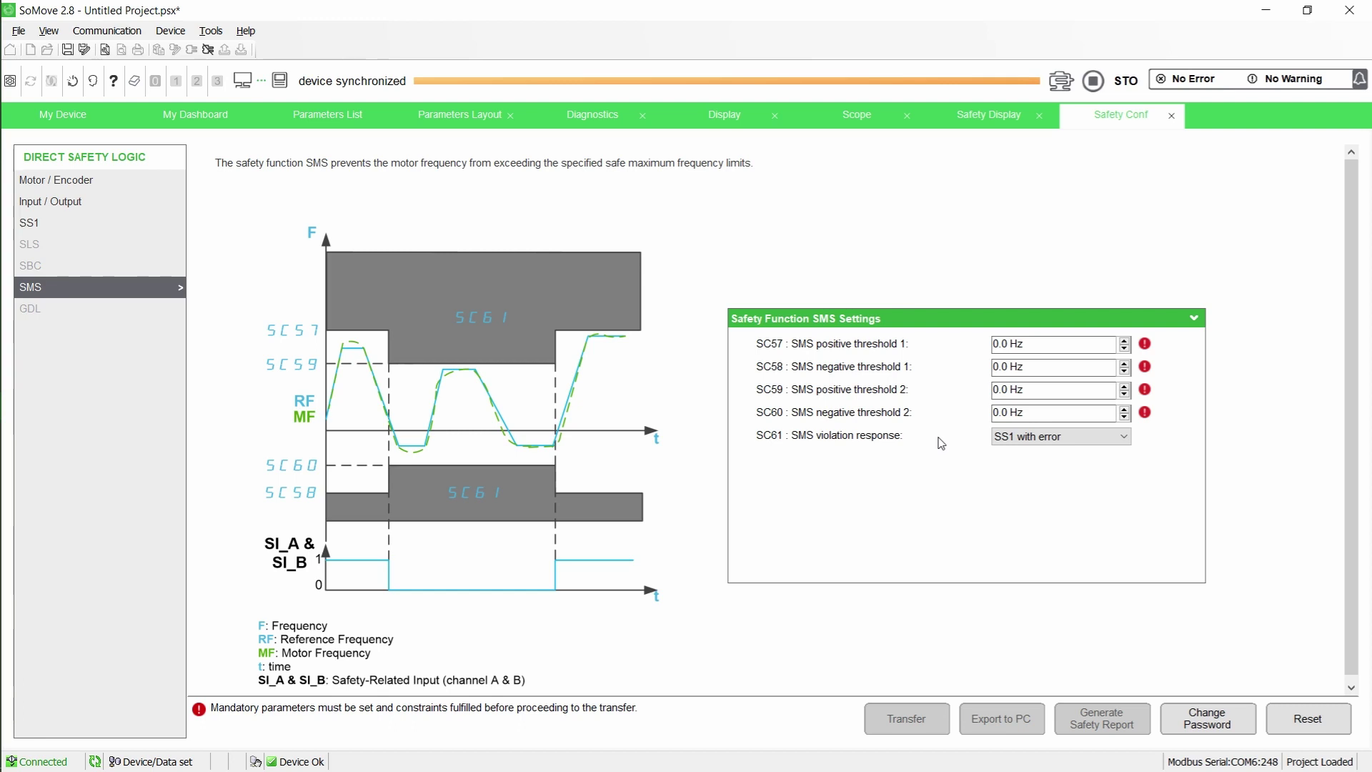
Step: Set SMS thresholds SC57/SC58 to 140 Hz, SC59/SC60 to 80 Hz, and response STO with error
click(1038, 343)
text(140)
key(Tab)
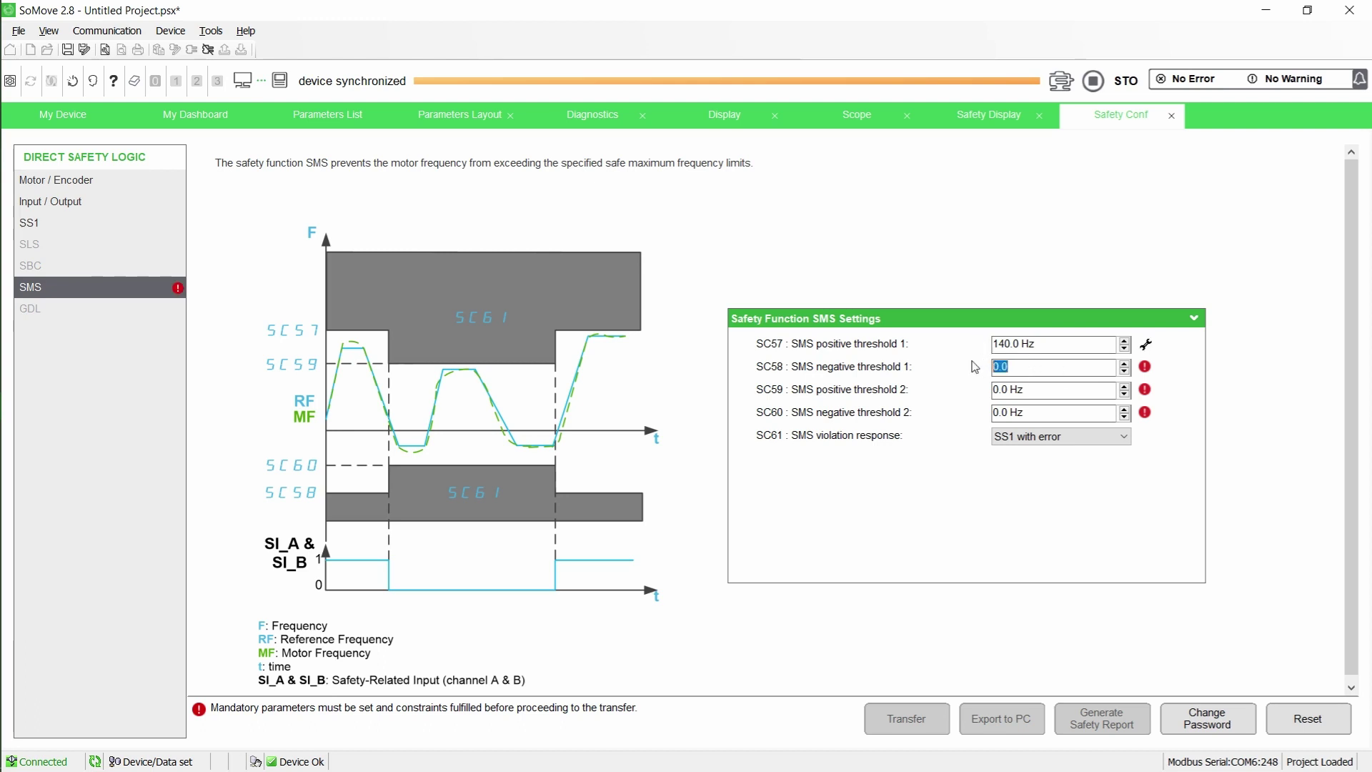
text(140)
key(Tab)
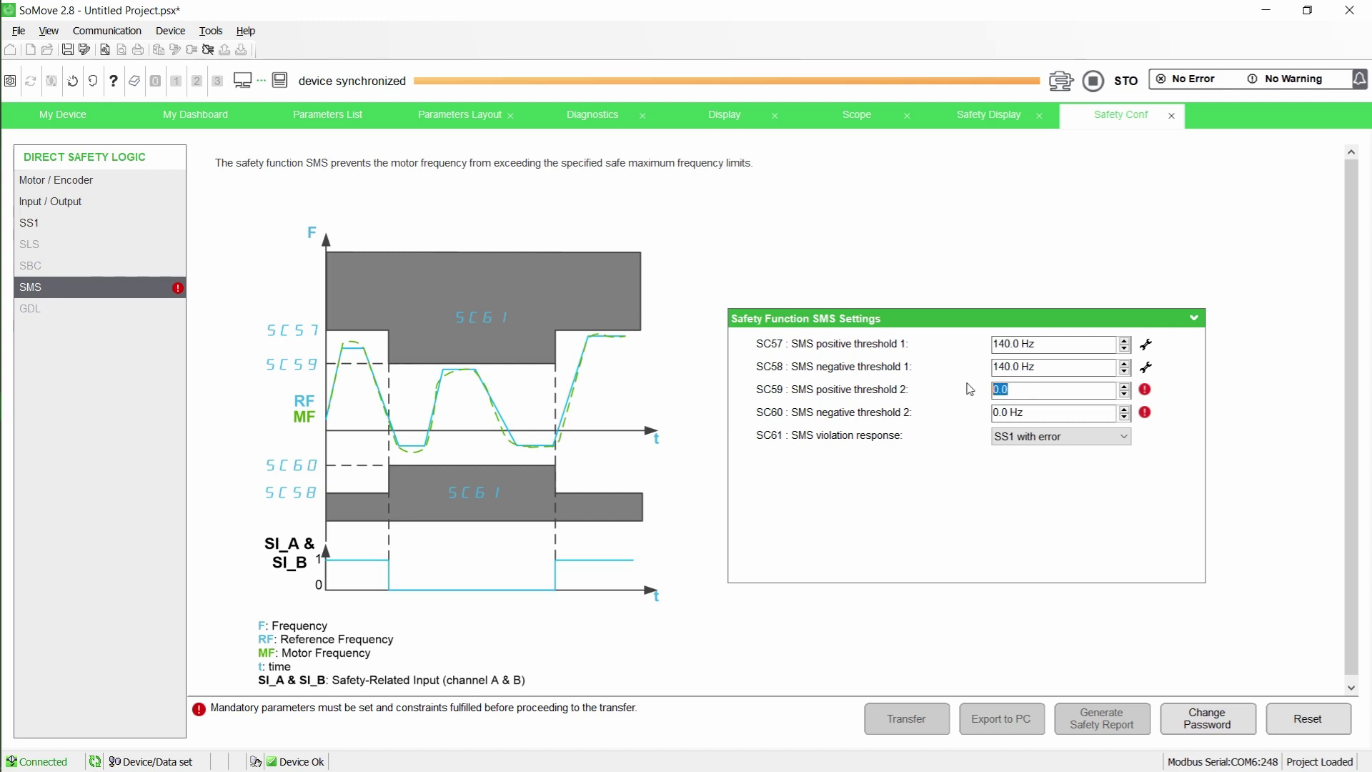
text(80)
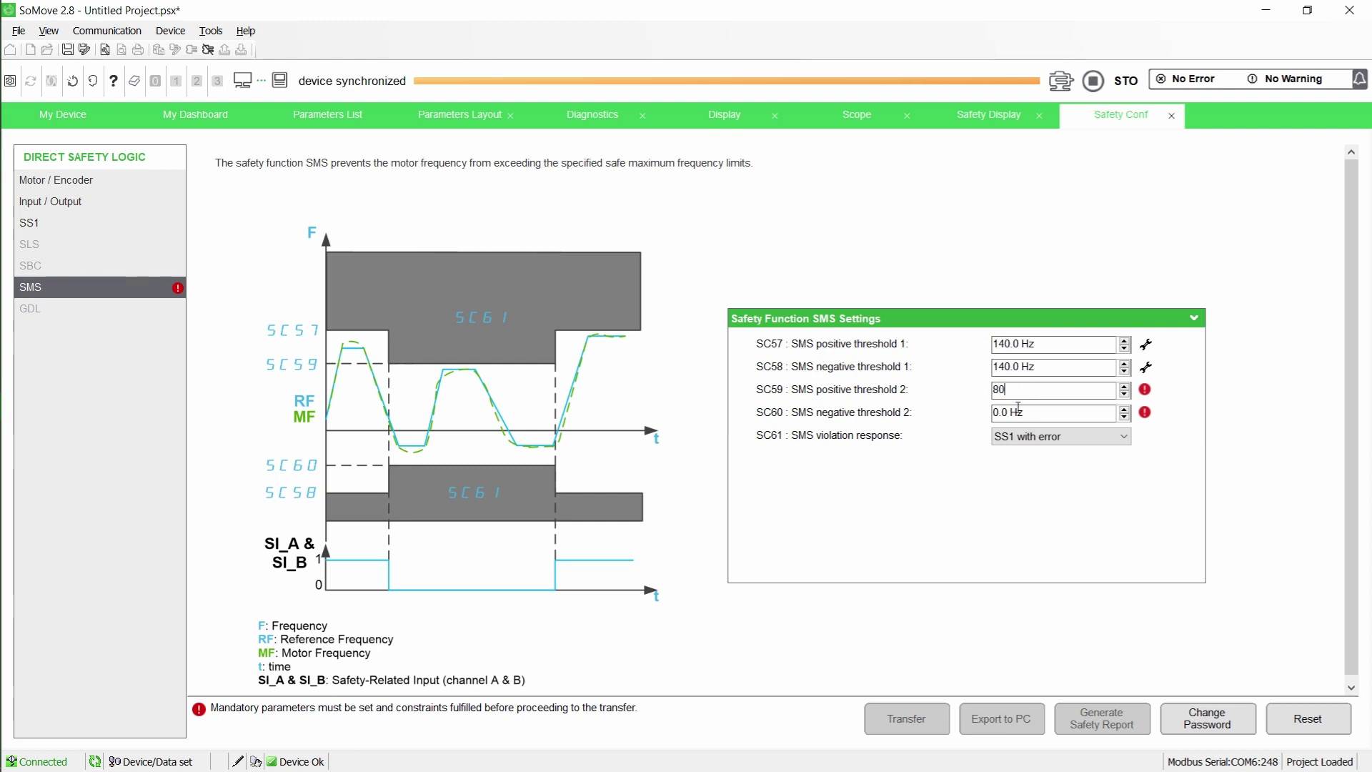
key(Tab)
text(8)
text(0)
click(1072, 436)
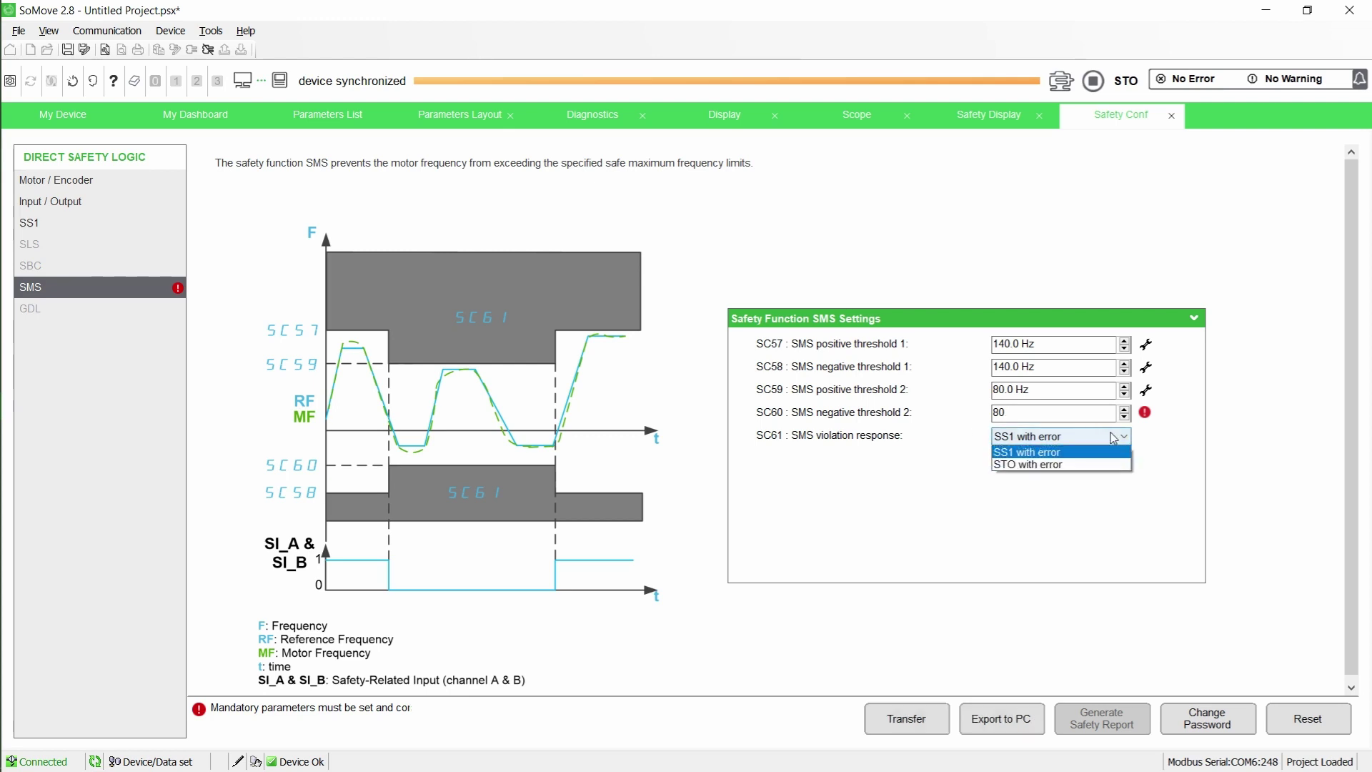
click(1112, 465)
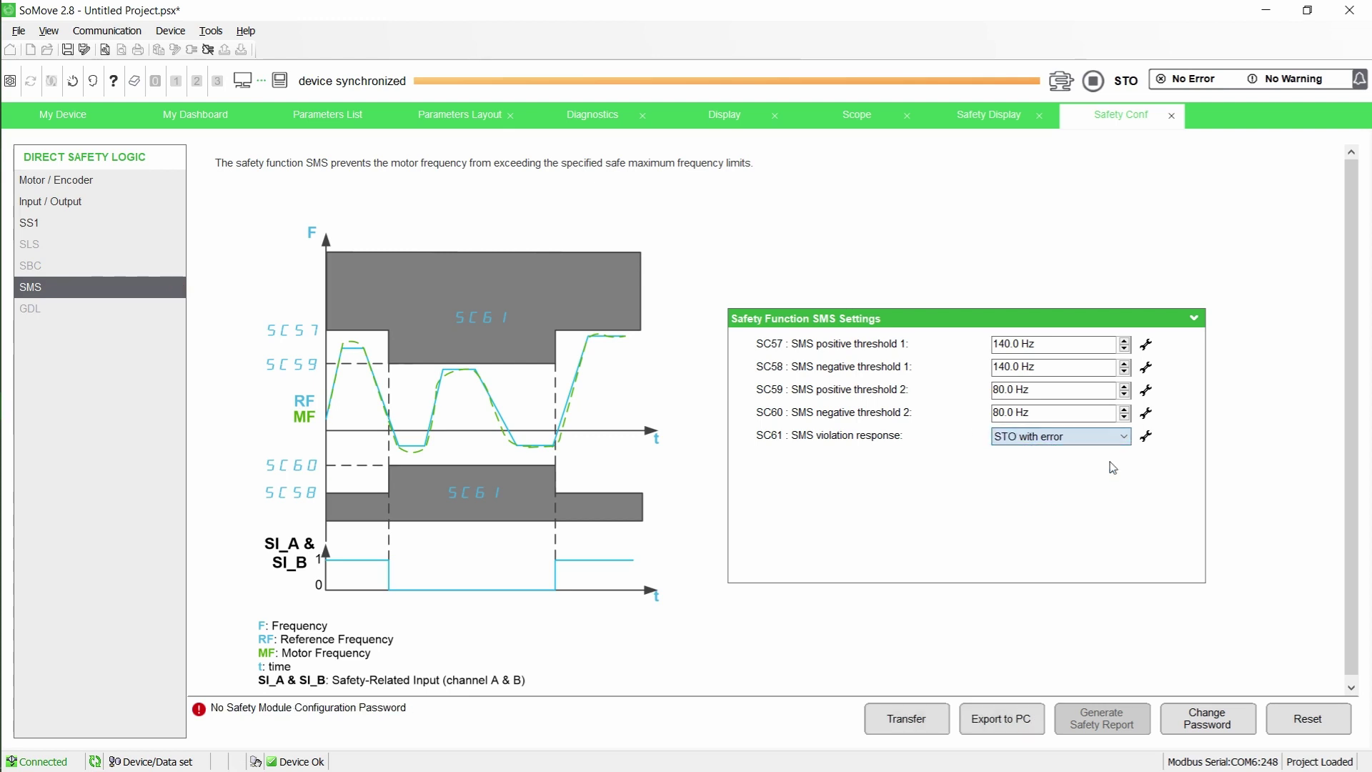
Step: Transfer the safety configuration to the drive, acknowledging activation code 532C and the success message
click(932, 722)
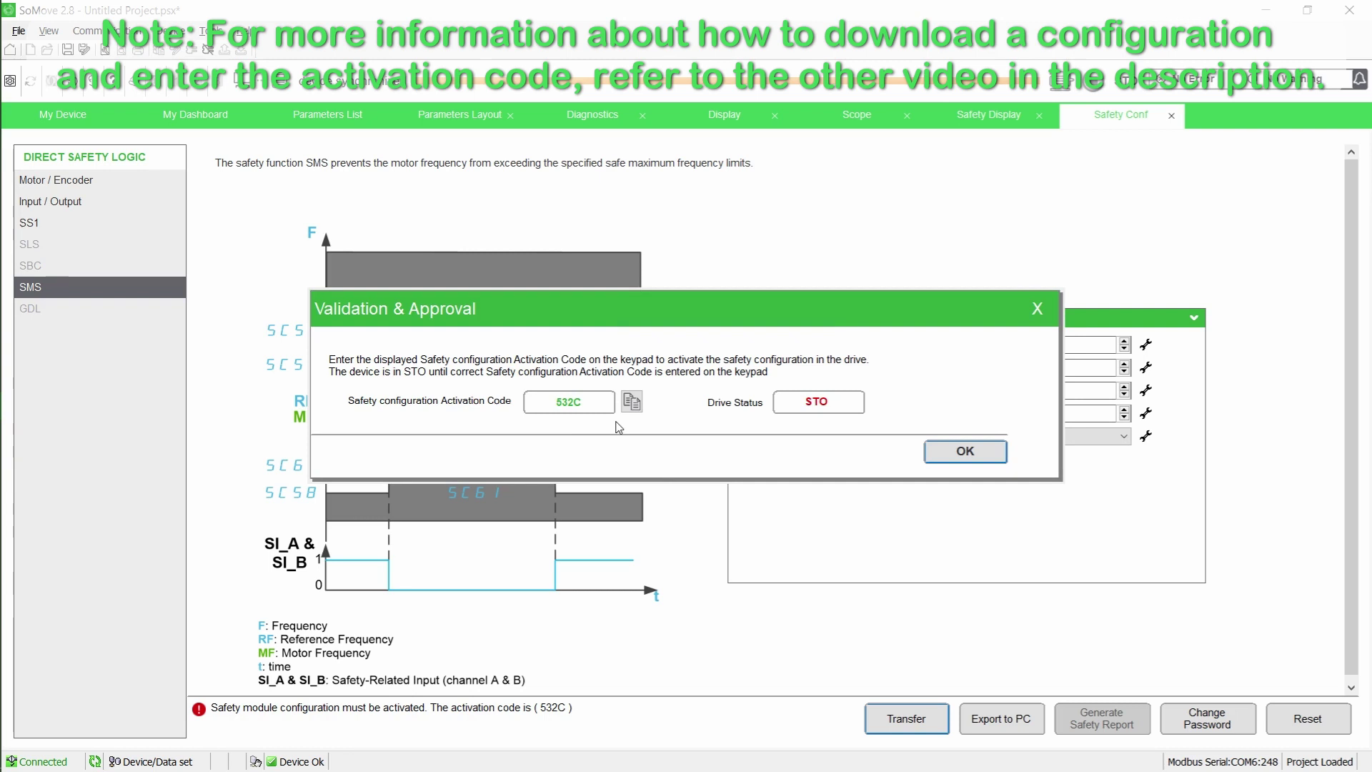
click(964, 450)
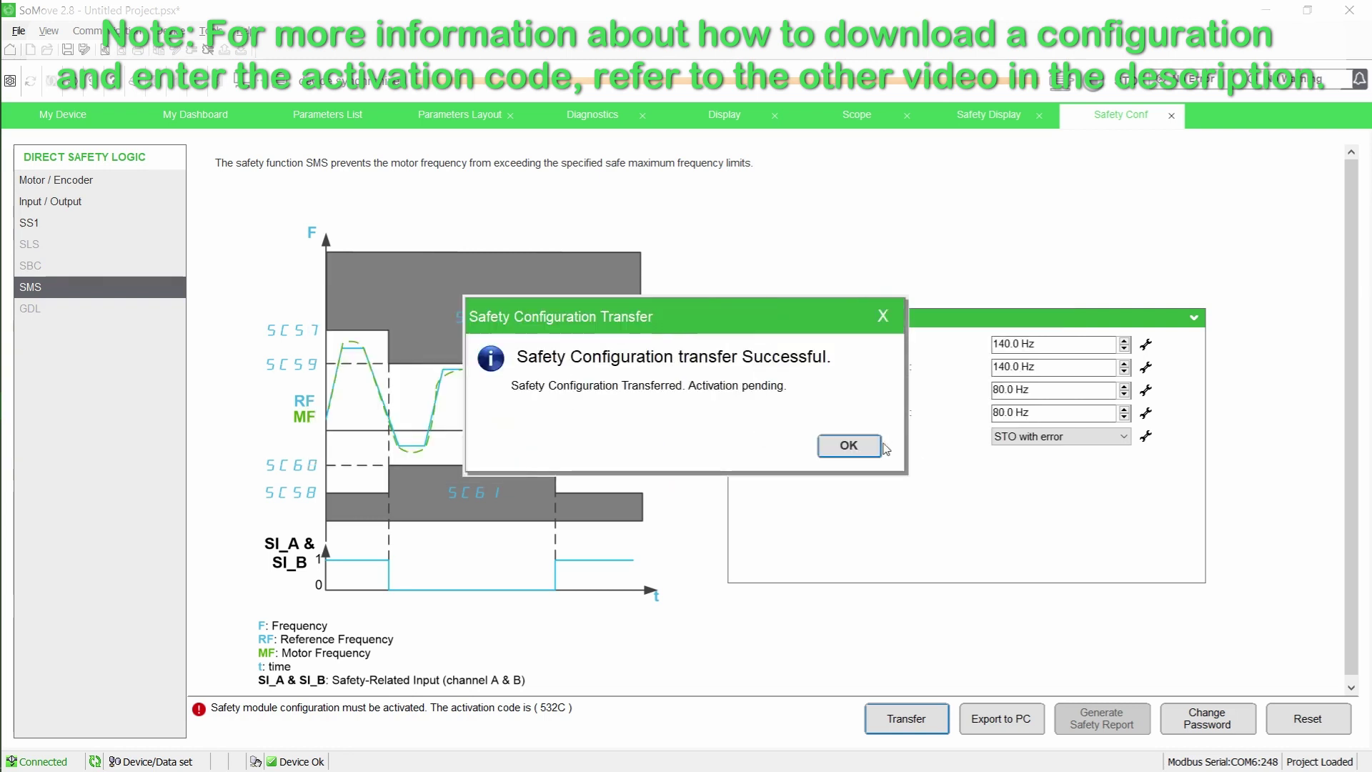
click(869, 448)
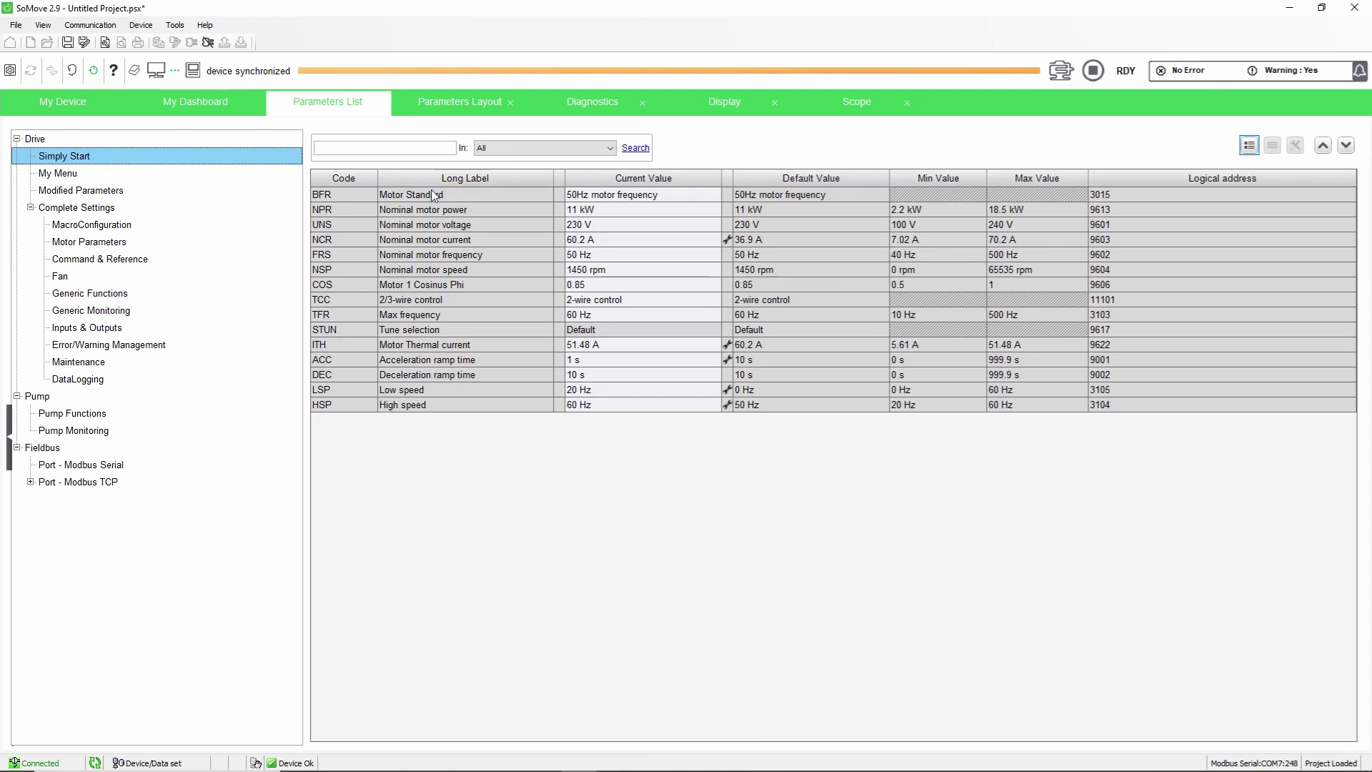
Step: Bring up context help for the BFR Motor Standard parameter in the Simply Start menu
click(365, 191)
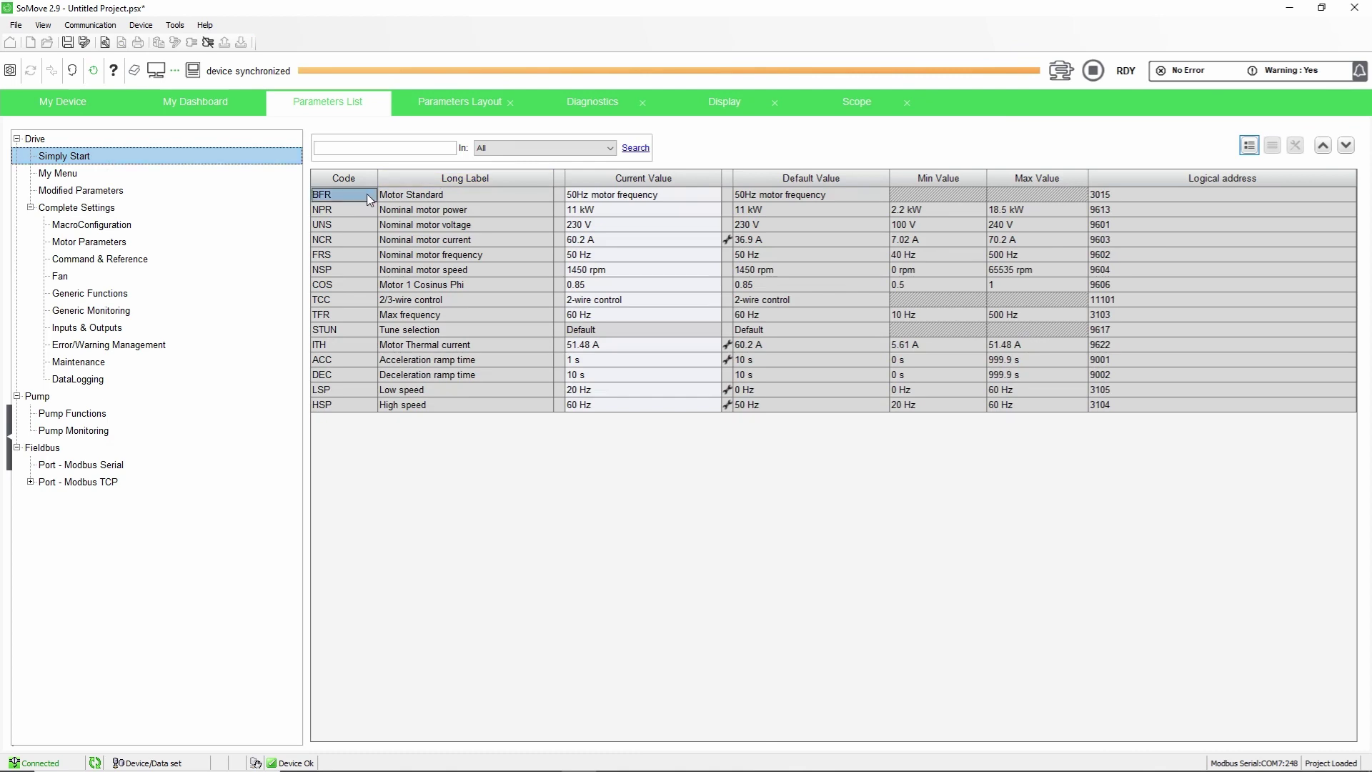
key(F1)
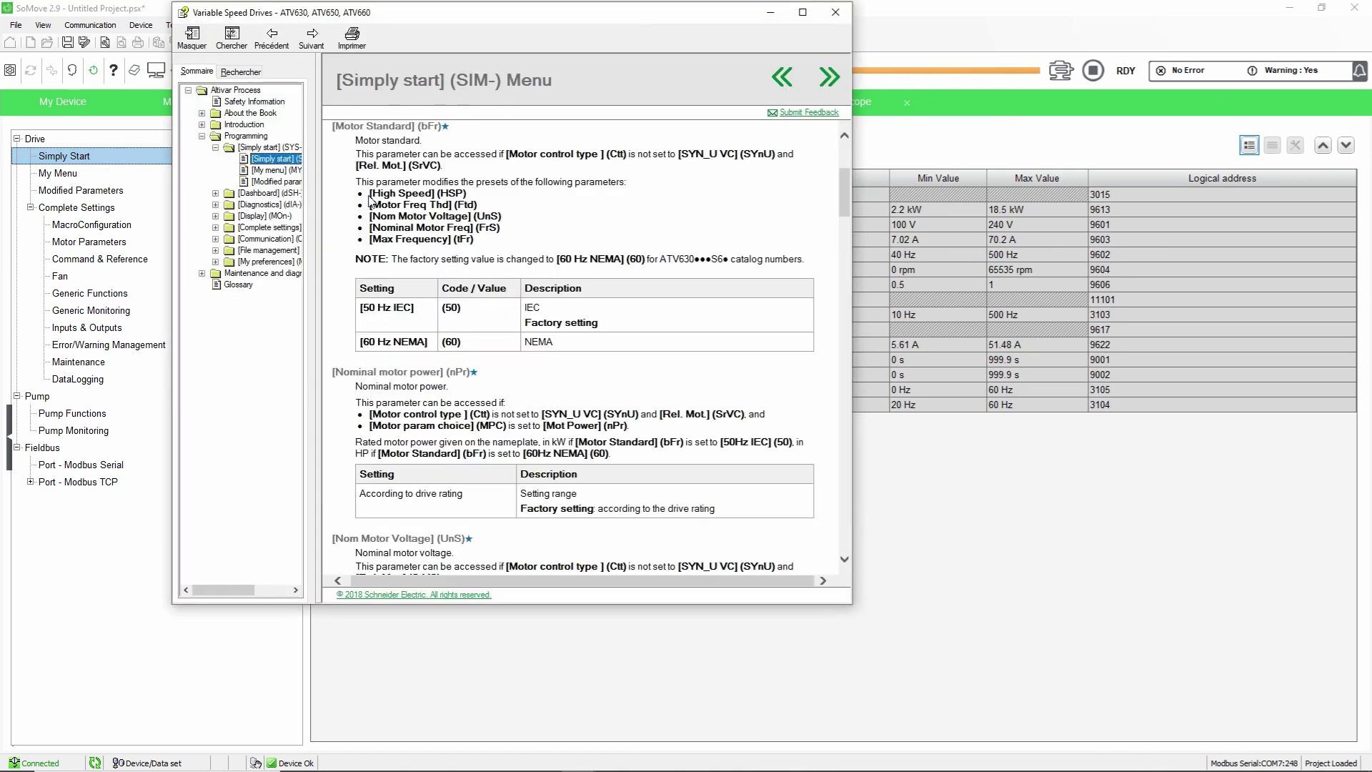